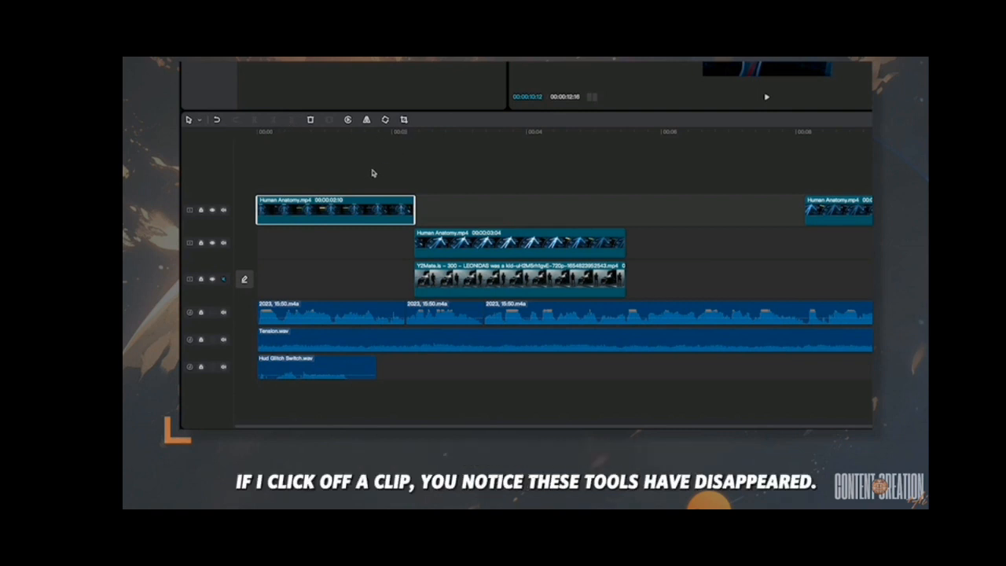
- Switch to Select (A) mode and drag the second-track Human Anatomy clip to start around 00:04
left_click(372, 173)
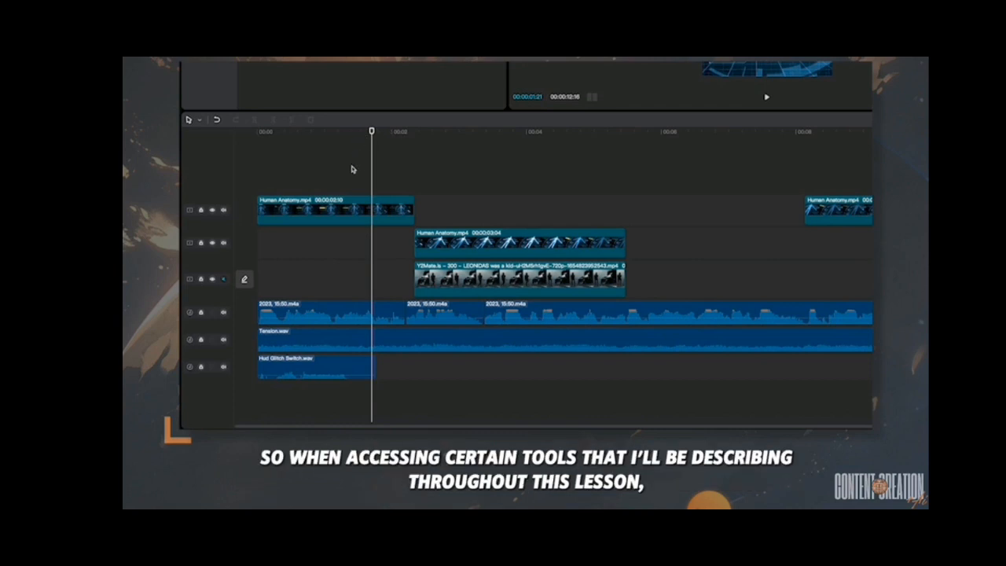
left_click(334, 212)
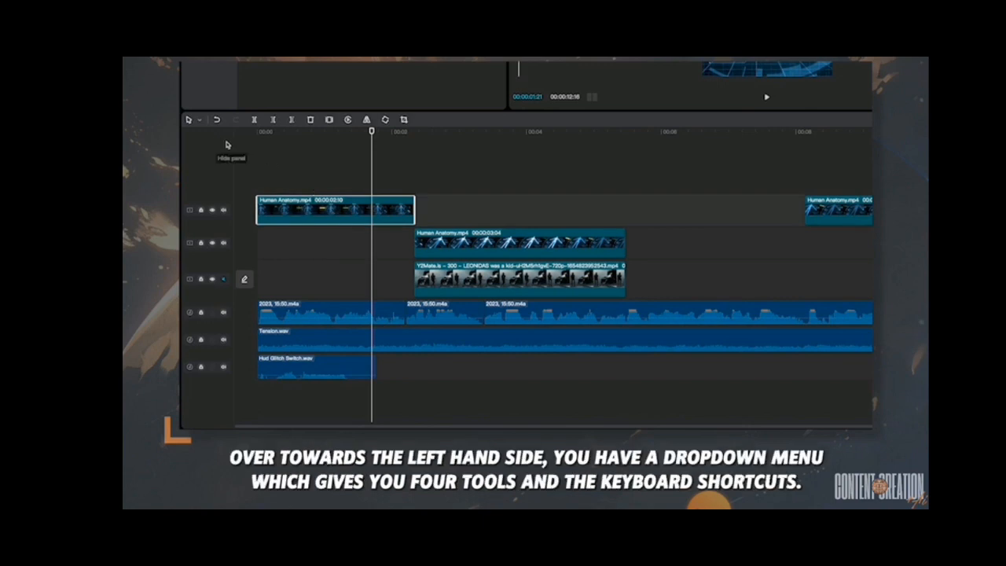
left_click(200, 122)
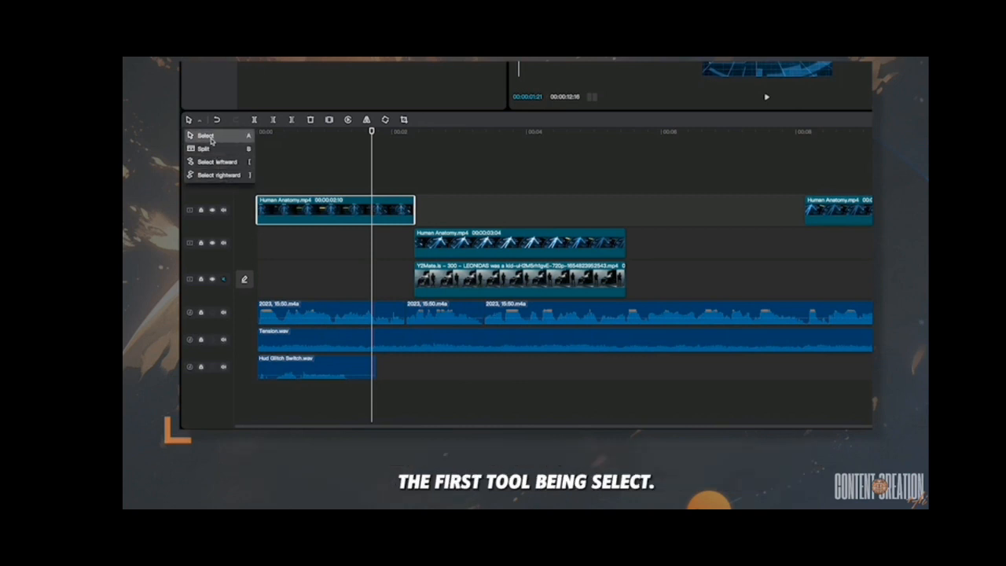
left_click(211, 141)
mouse_move(571, 248)
left_mouse_down()
mouse_move(470, 248)
mouse_move(680, 248)
mouse_move(569, 249)
left_mouse_up()
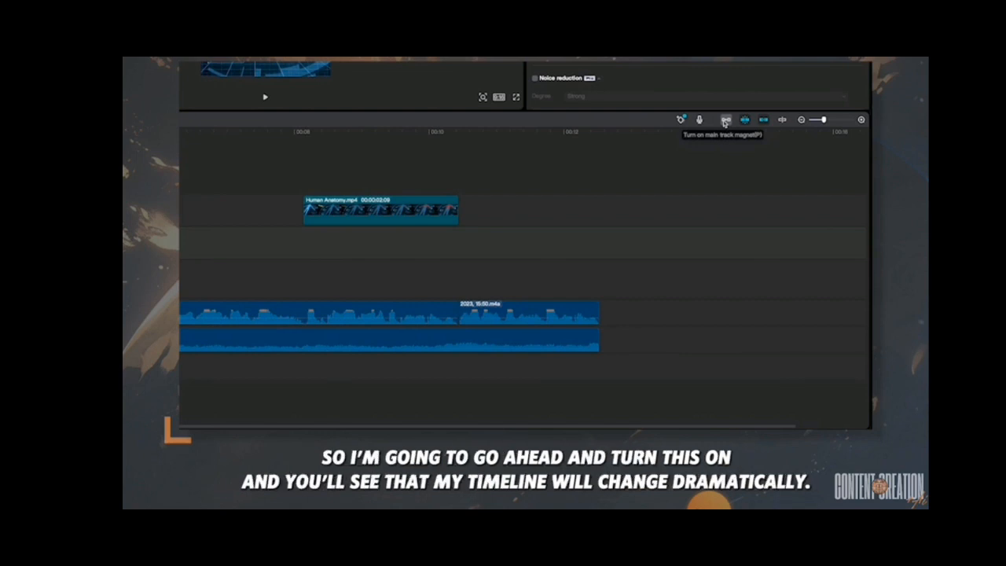
- Turn on the main track magnet, then delete all audio clips and the top two tracks' clips
left_click(724, 121)
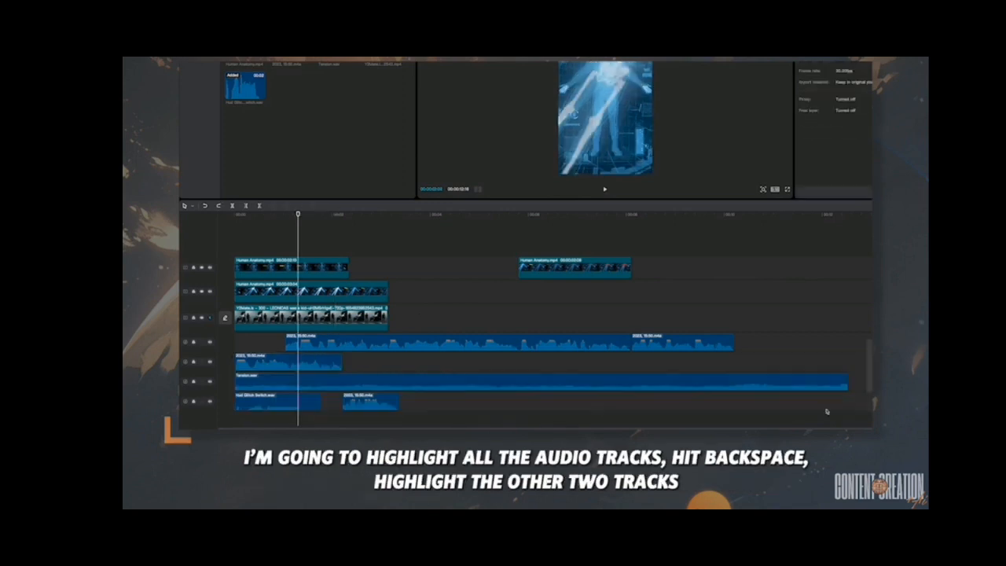
left_click_drag(826, 411, 297, 414)
key("BackSpace")
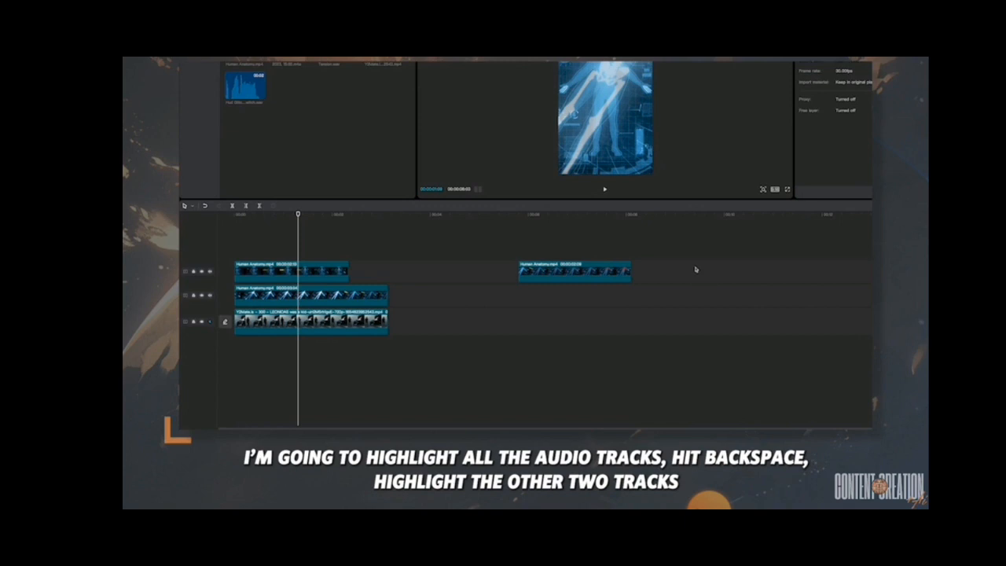
left_click_drag(672, 254, 330, 303)
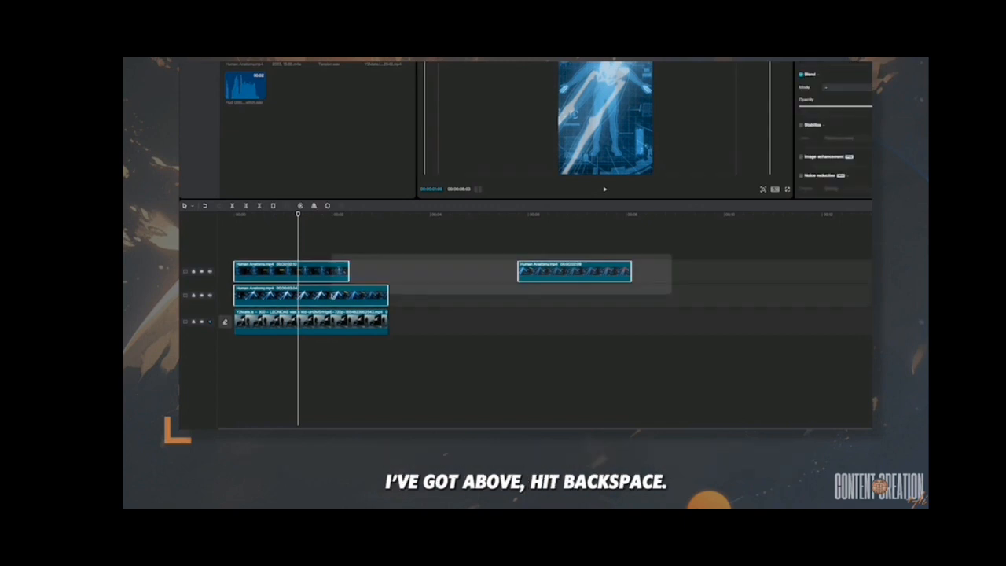
key("BackSpace")
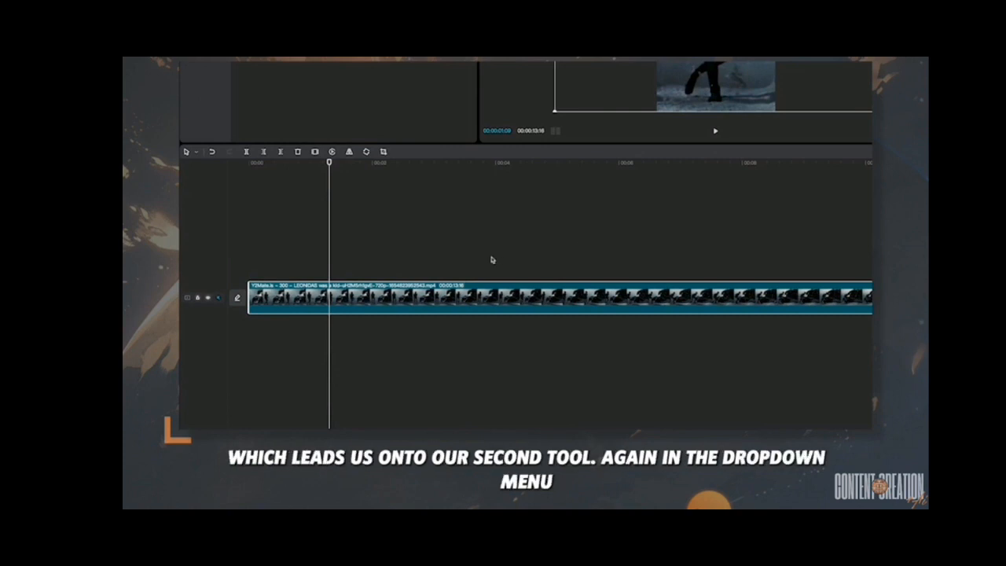
- Switch to the Split (B) tool and cut the Leonidas clip at six points along its length
left_click(197, 153)
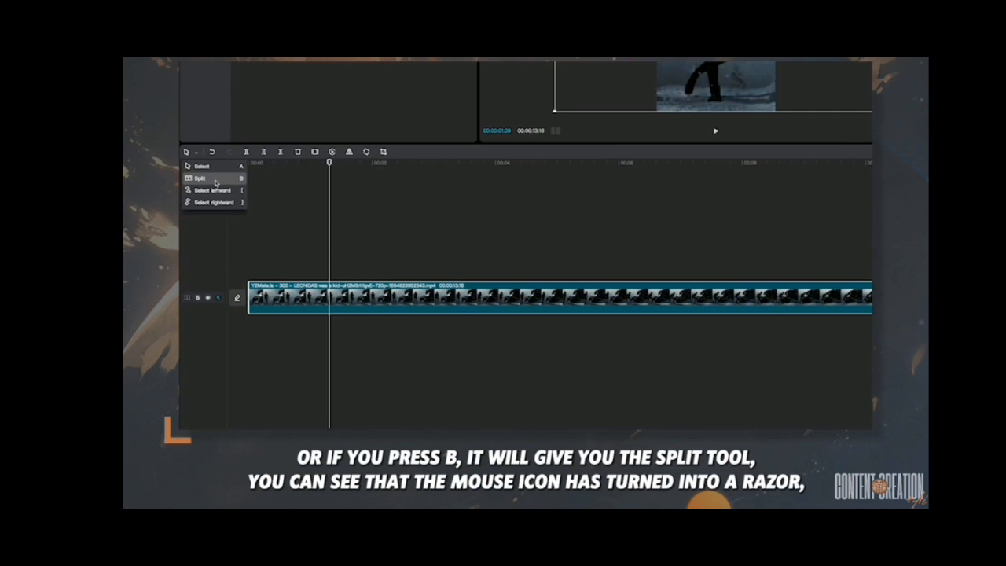
left_click(215, 182)
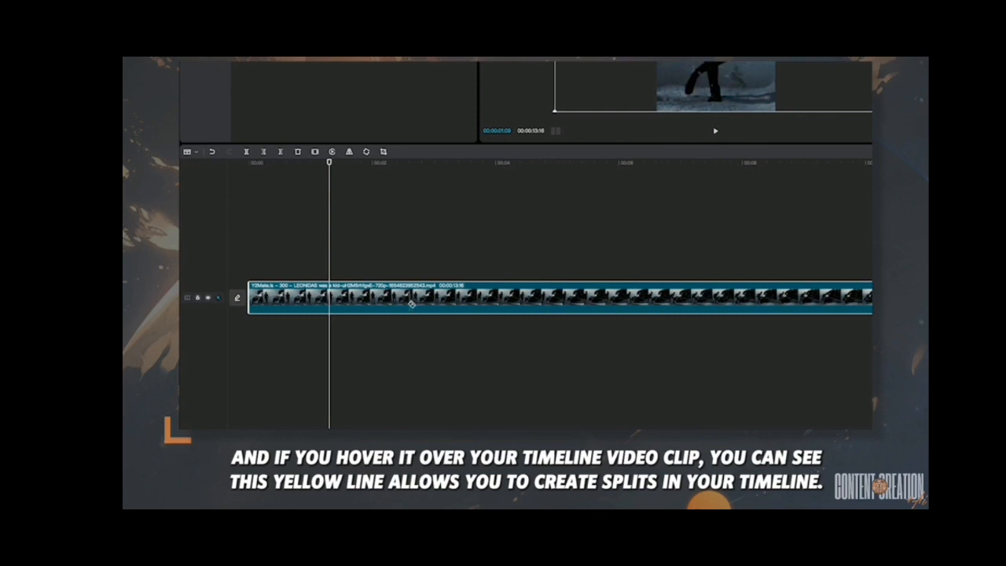
left_click(345, 302)
left_click(419, 303)
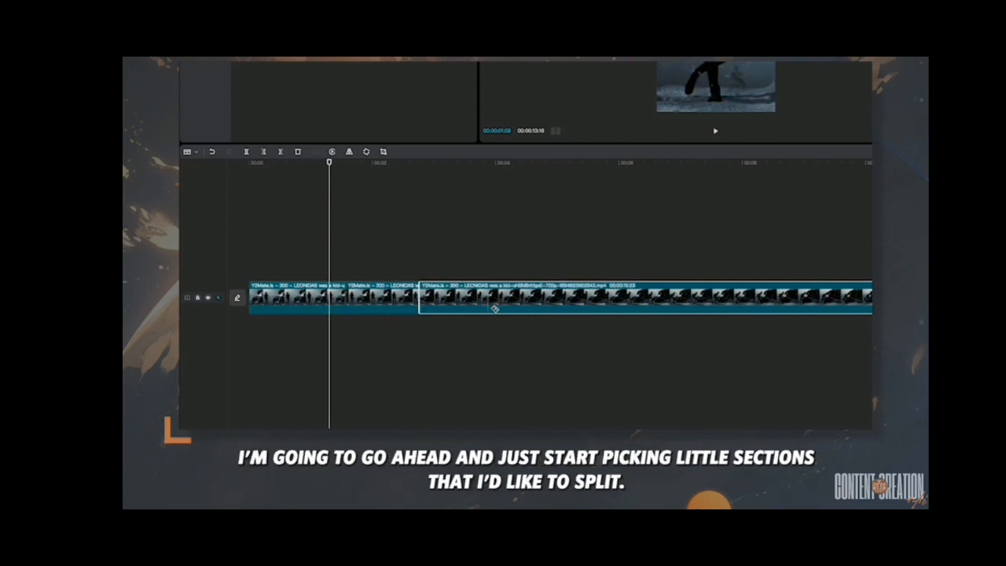
left_click(571, 307)
left_click(667, 306)
left_click(777, 307)
left_click(884, 305)
- Back in Select mode, delete the short piece after the first cut, undo, and delete it again
key("a")
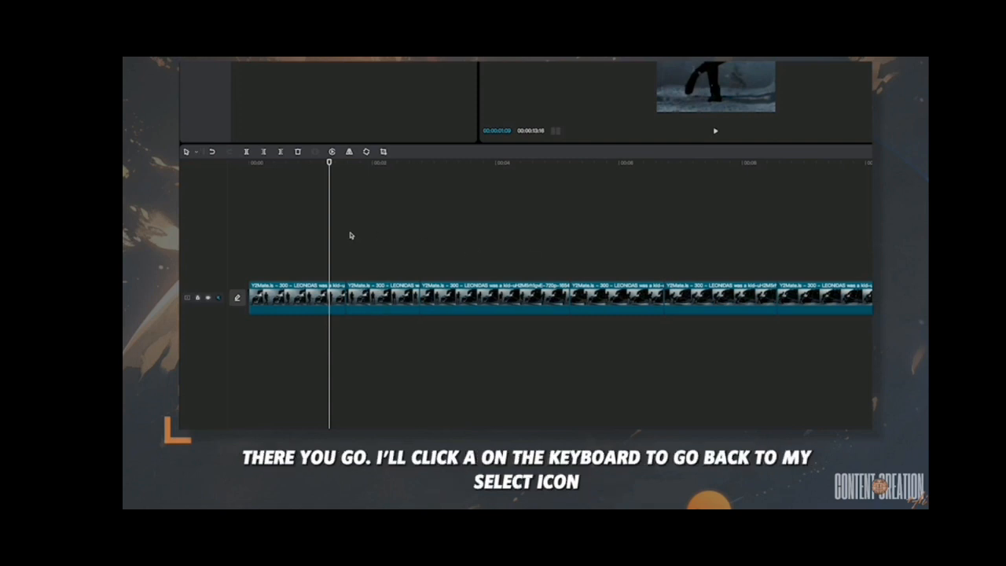
left_click(384, 308)
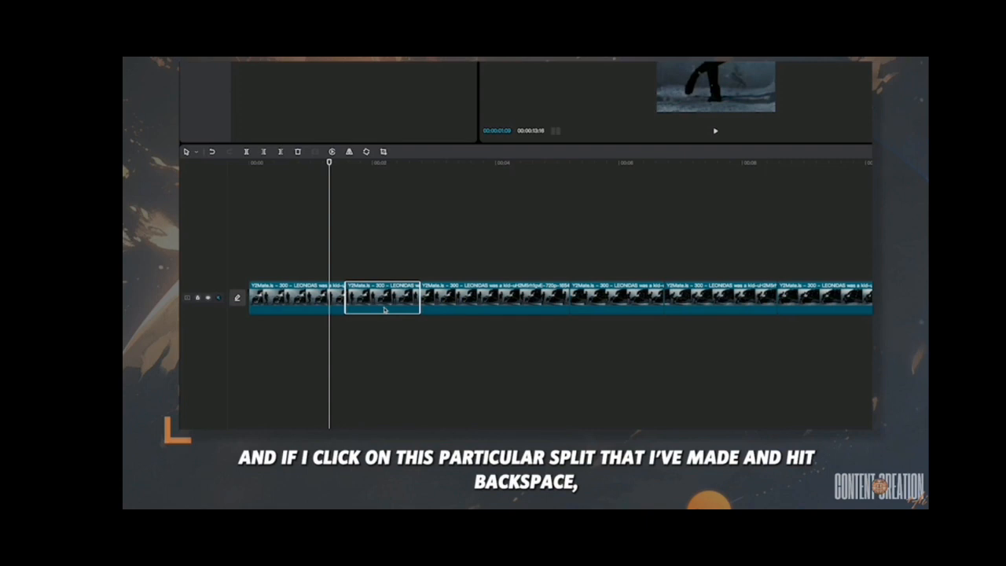
key("BackSpace")
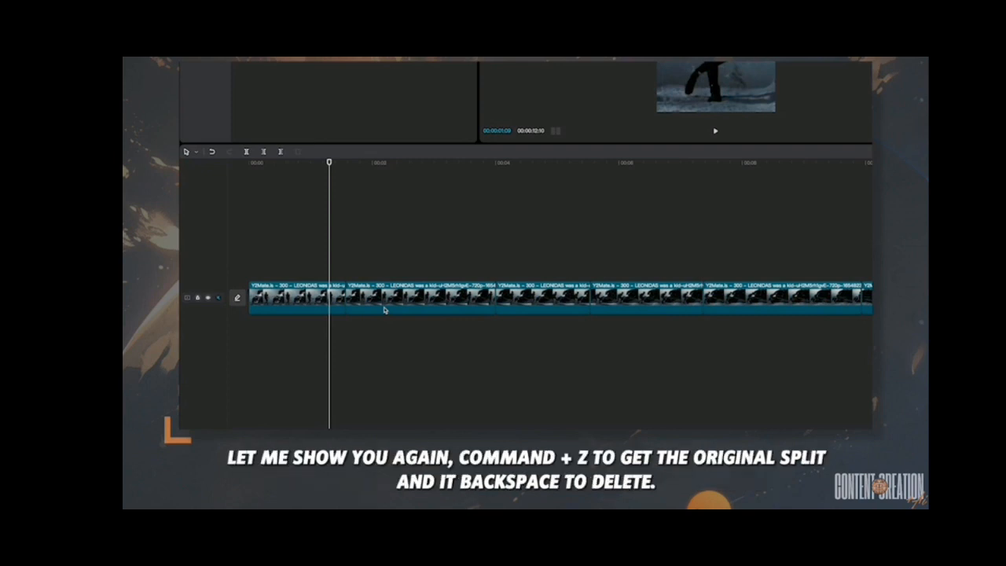
key("super+z")
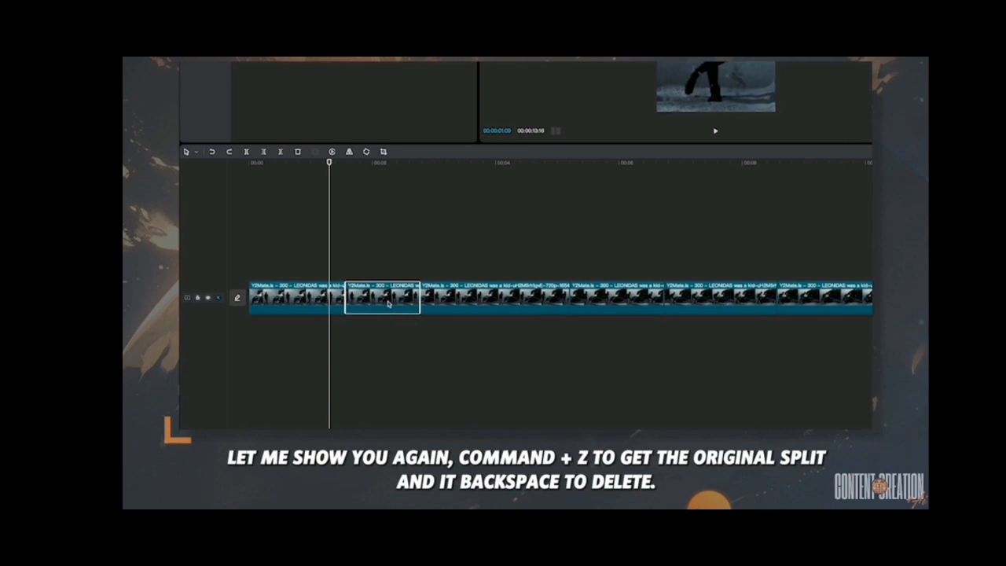
key("BackSpace")
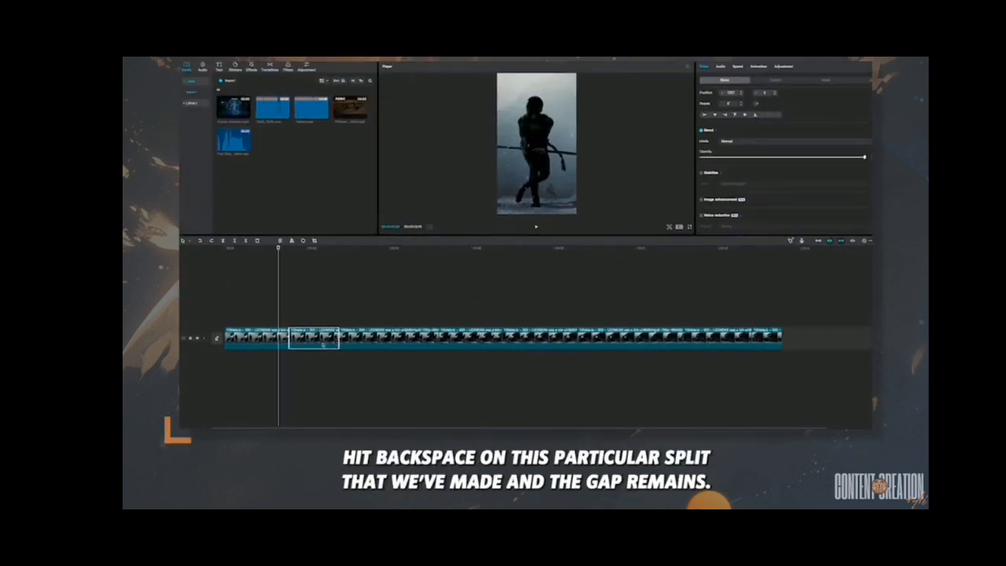
- Delete three more Leonidas pieces, leaving gaps, then close them with the main track magnet
key("BackSpace")
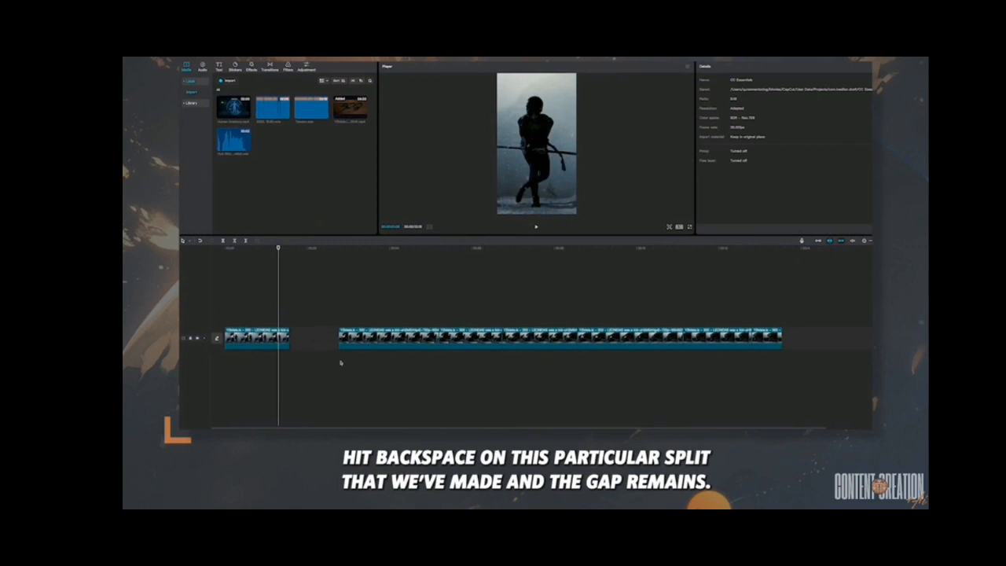
left_click(473, 341)
key("BackSpace")
left_click(660, 346)
key("BackSpace")
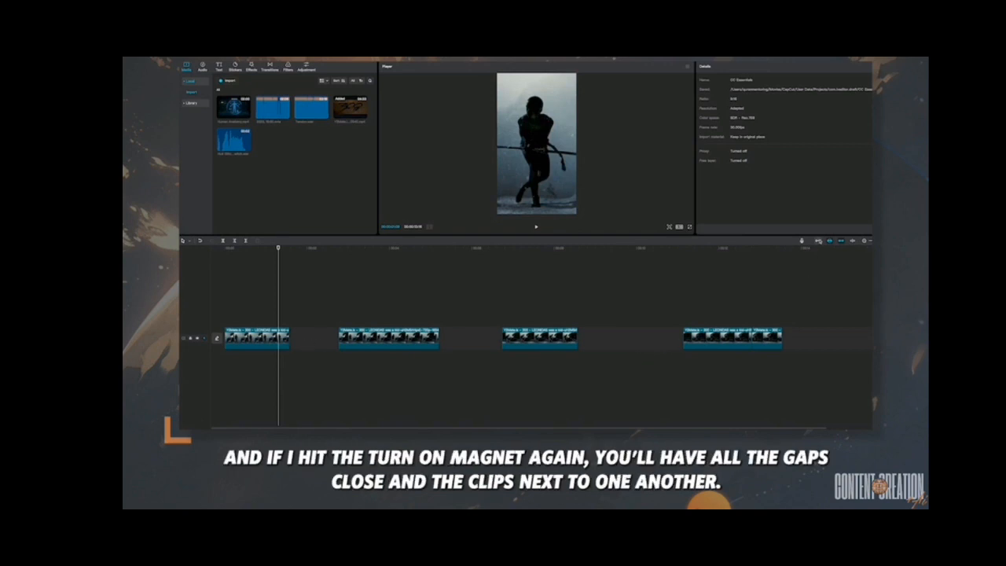
left_click(817, 241)
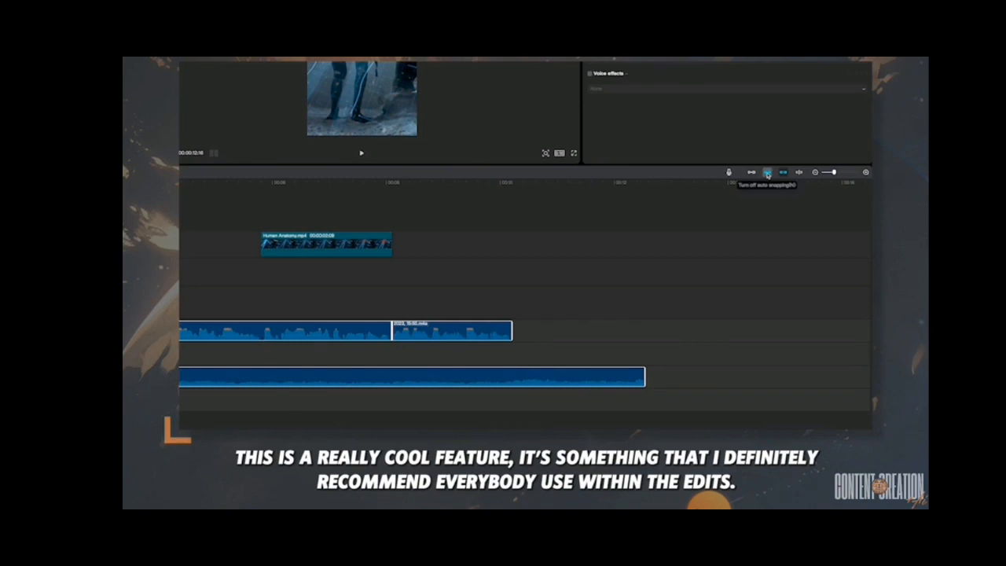
- Turn auto snapping off and nudge the selected clip freely to the left
left_click(767, 174)
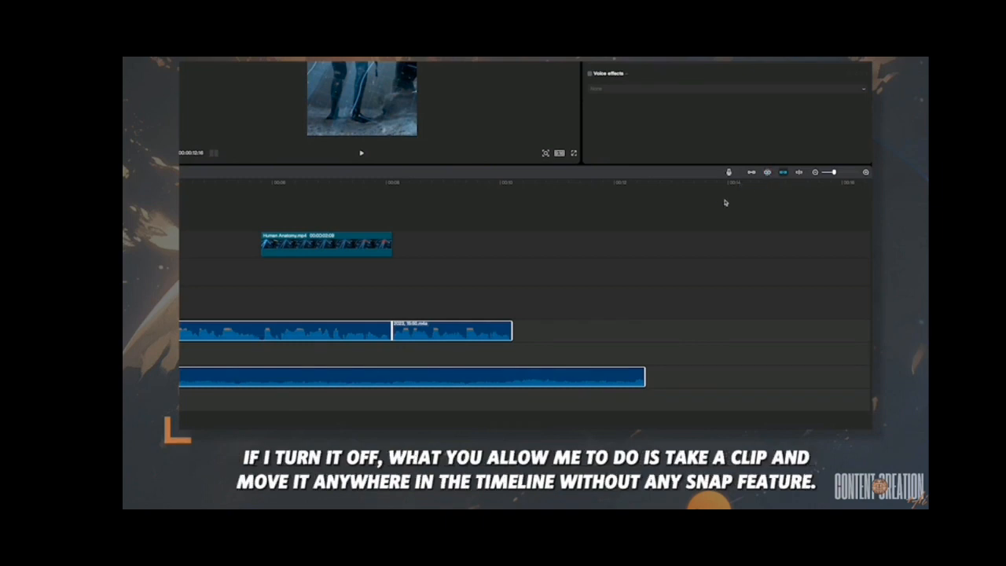
left_click(314, 243)
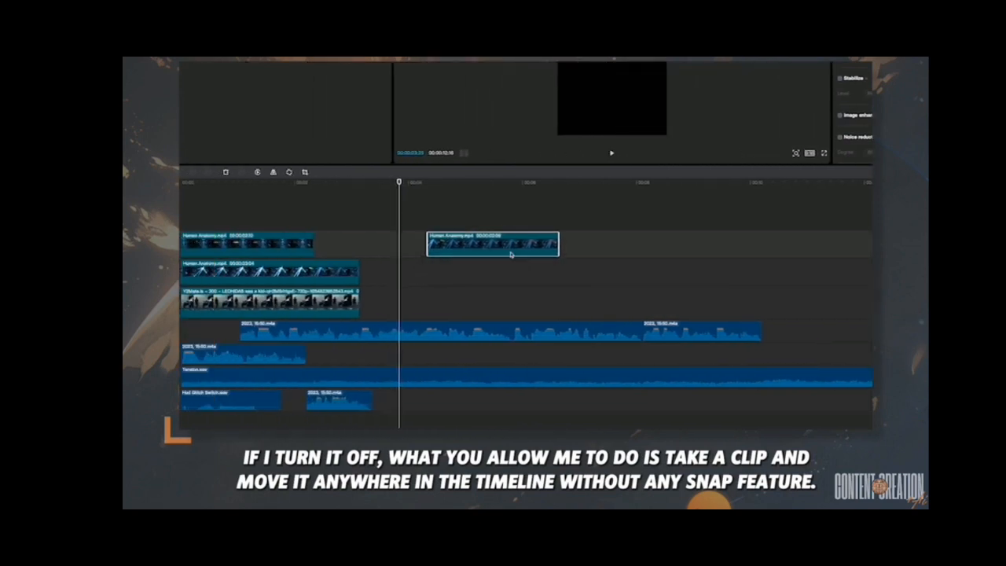
mouse_move(487, 253)
left_mouse_down()
mouse_move(439, 251)
mouse_move(519, 253)
mouse_move(514, 292)
mouse_move(493, 271)
mouse_move(493, 242)
left_mouse_up()
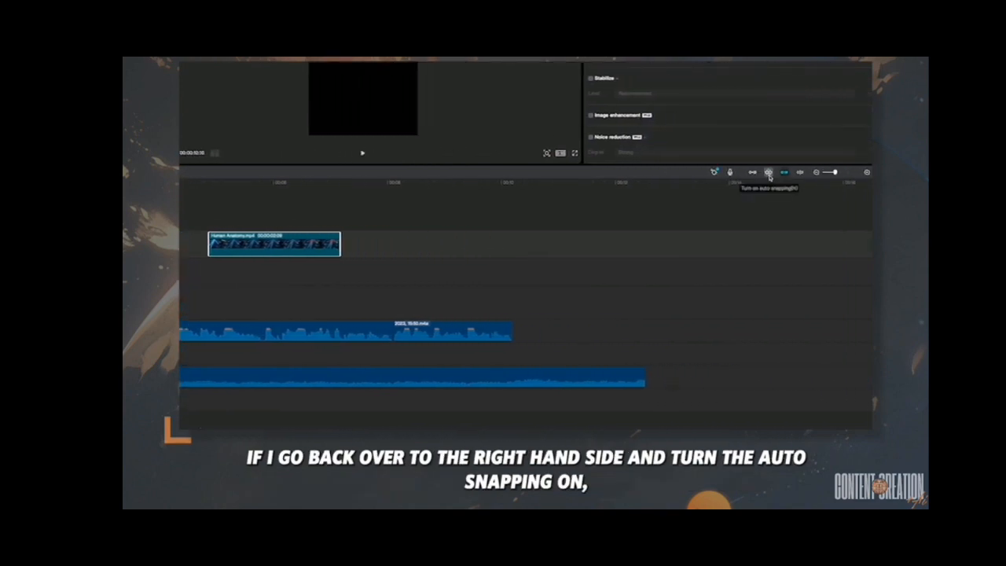
- With snapping on, snap Human Anatomy to the previous clip, move the second audio clip down, and lift Human Anatomy onto a new top track
left_click(769, 173)
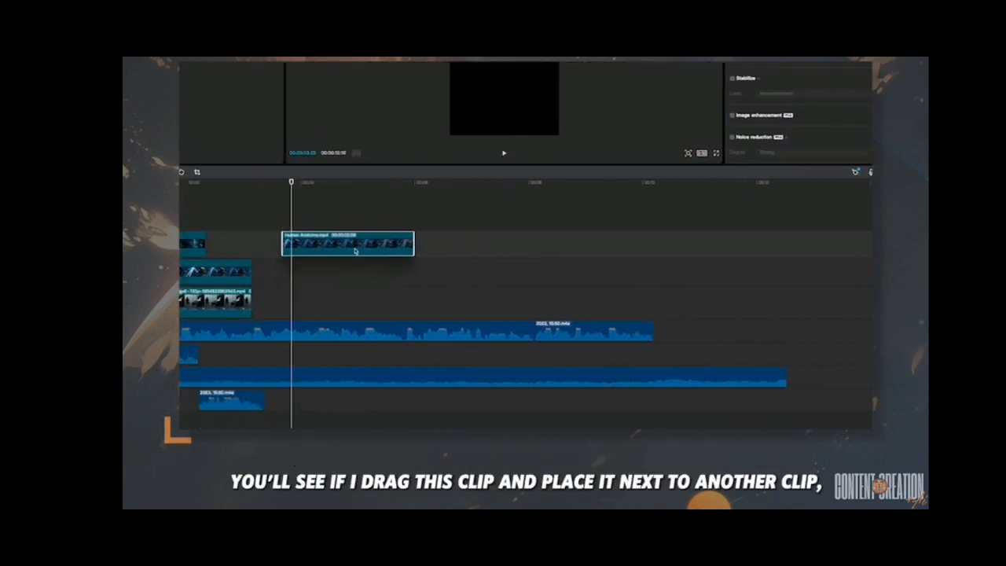
left_click_drag(428, 254, 395, 313)
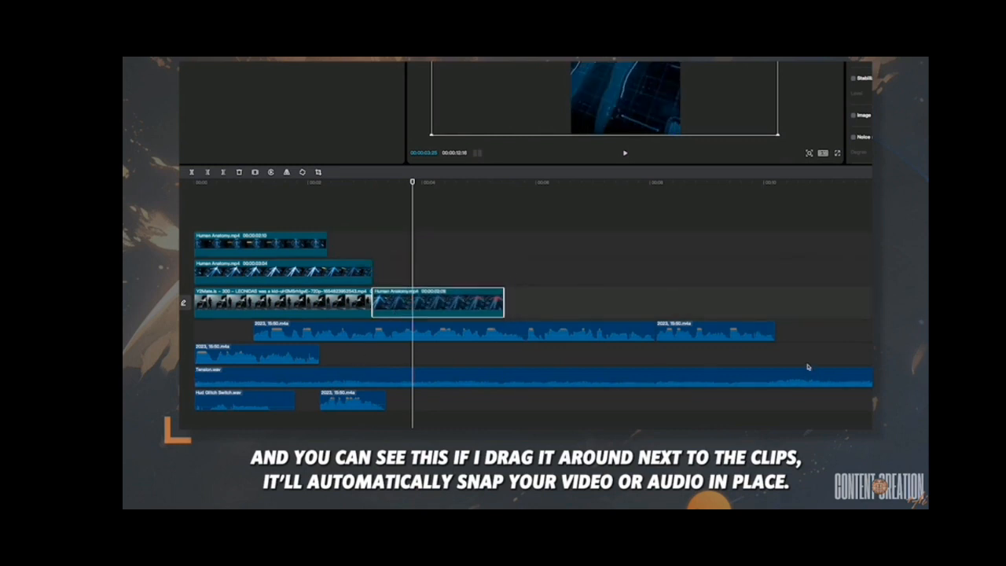
left_click_drag(711, 335, 412, 355)
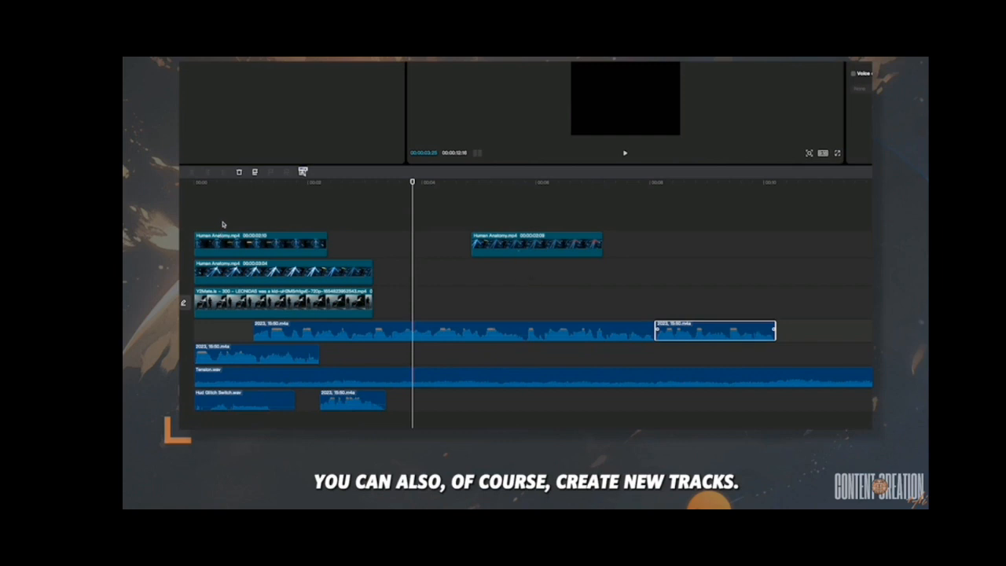
left_click_drag(512, 250, 550, 295)
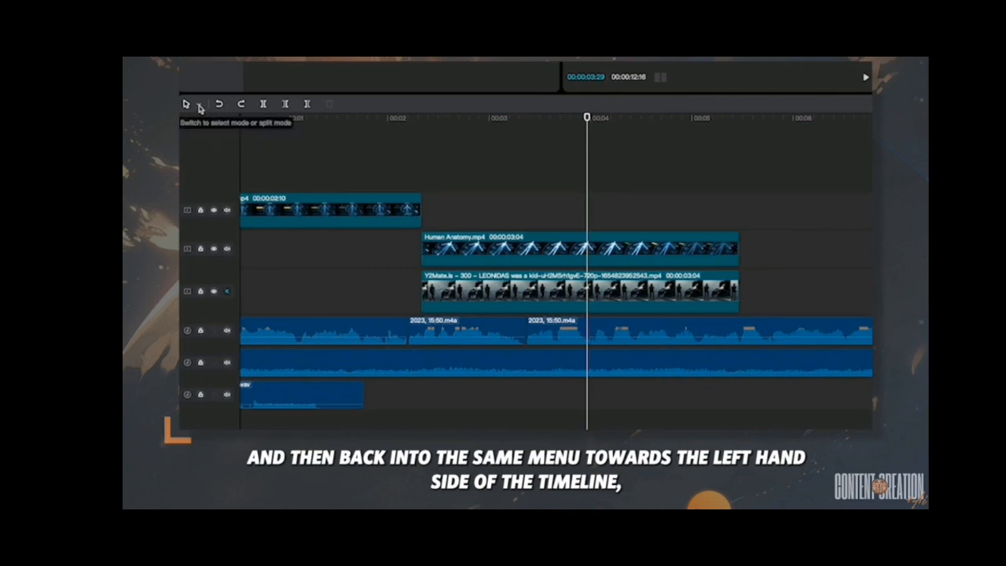
- Use Select leftward to select the Human Anatomy clip and everything left of it
left_click(200, 108)
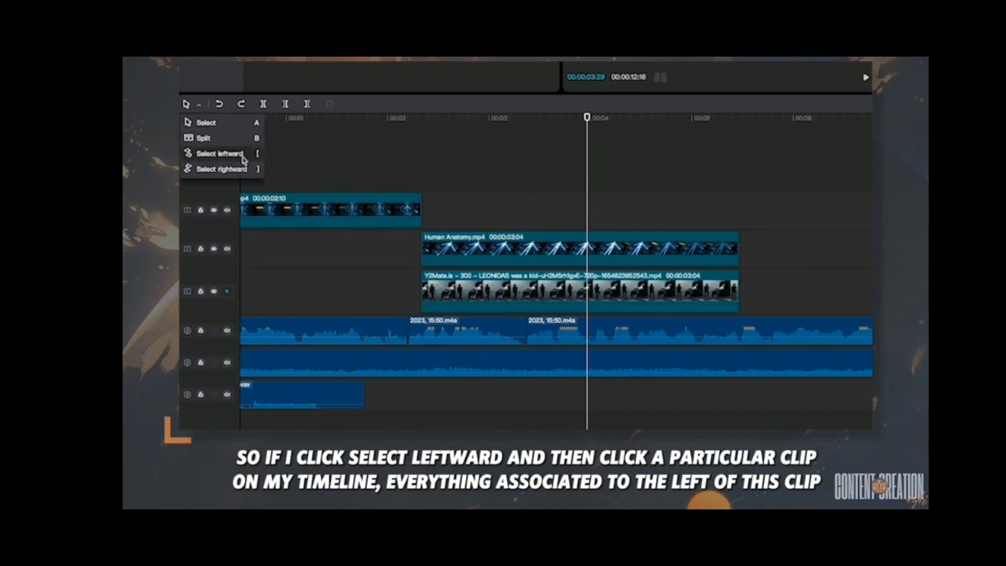
left_click(242, 154)
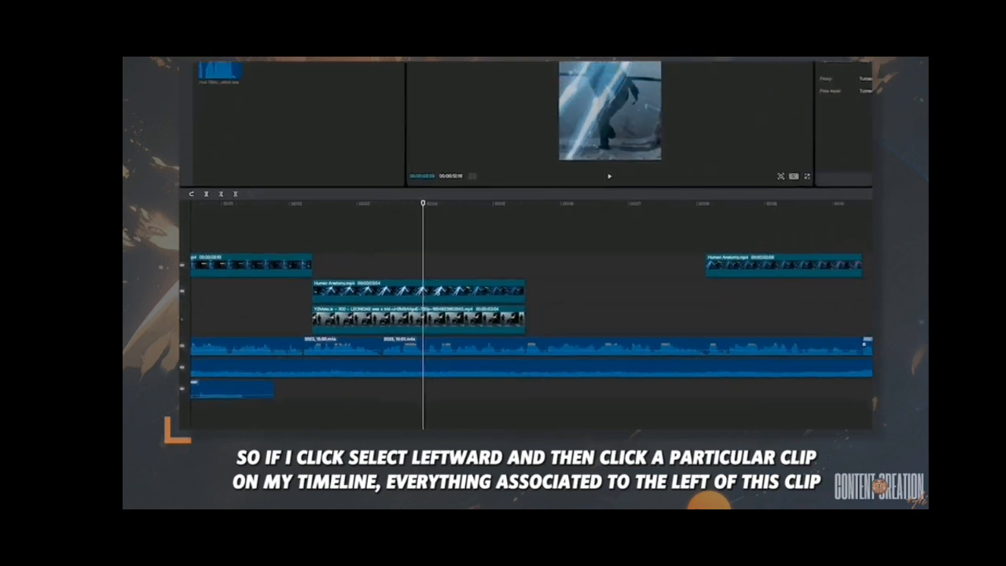
left_click(417, 303)
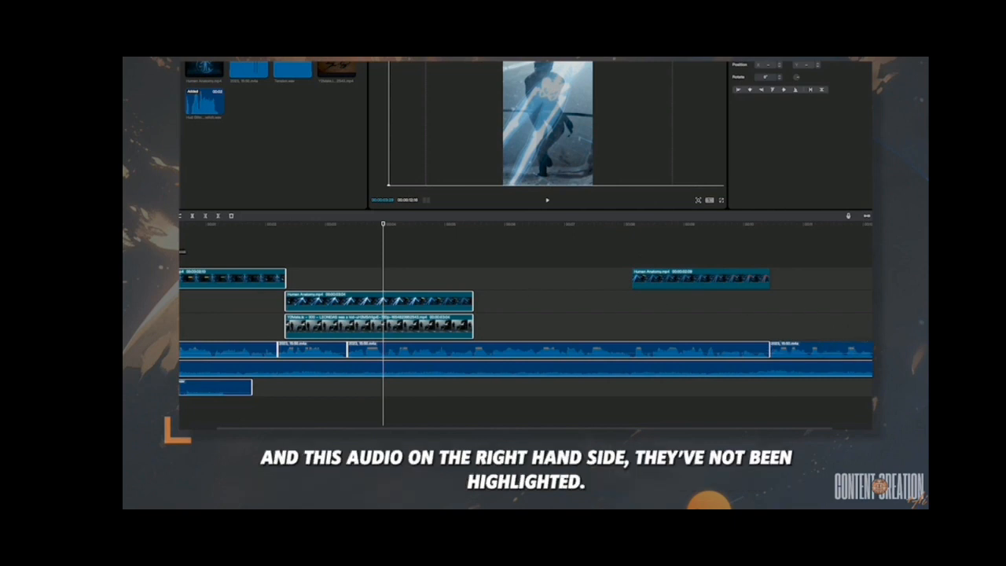
- Use Select rightward to grab the right-hand clips and drag them later in the timeline
left_click(183, 154)
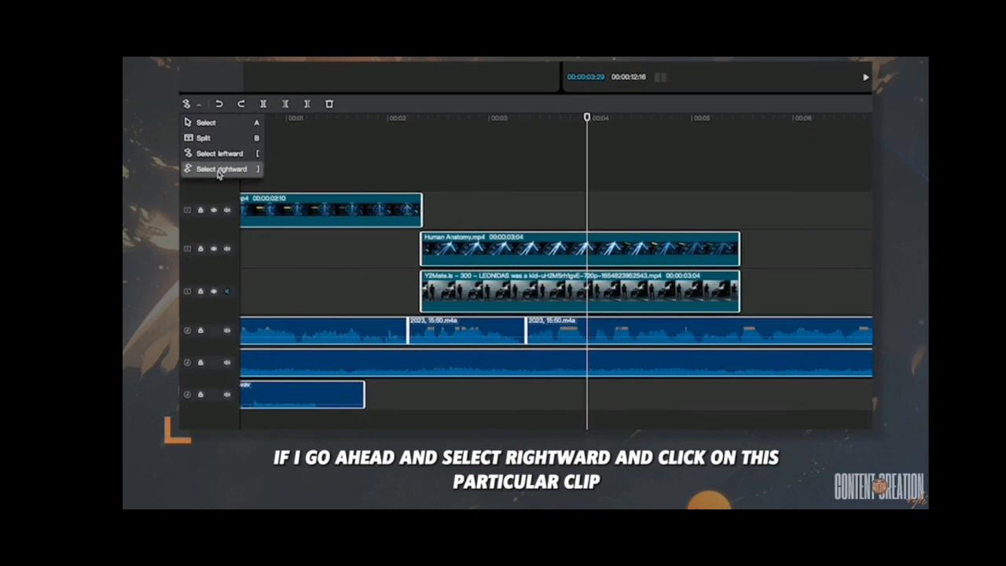
left_click(218, 169)
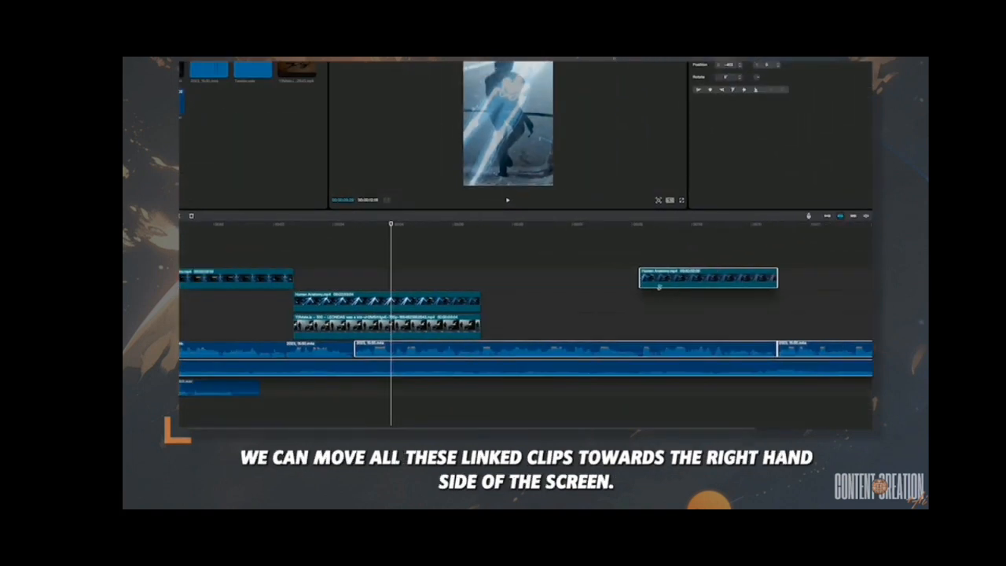
left_click_drag(639, 286, 767, 285)
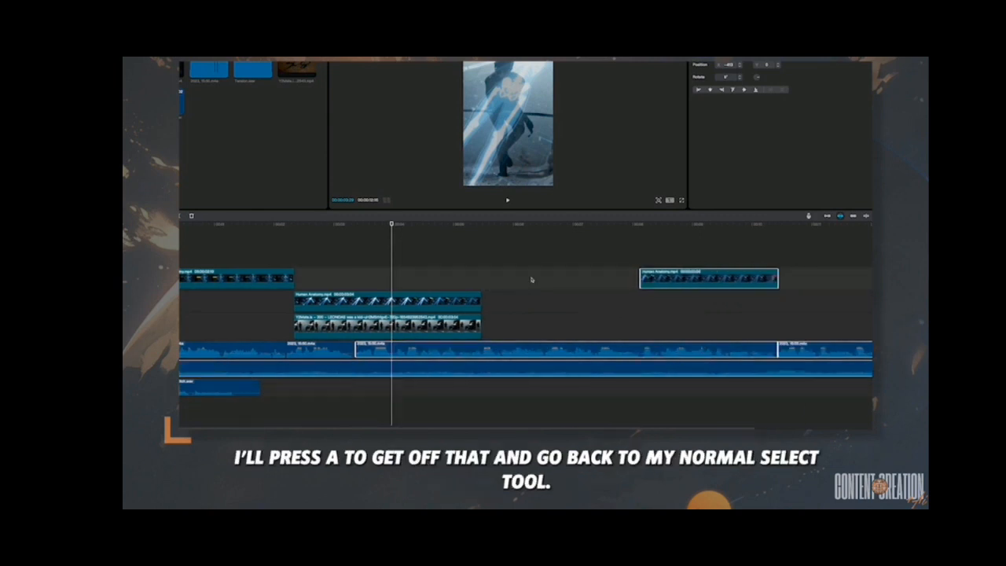
- Enable the preview axis, select the middle Human Anatomy clip, and scrub across it to preview the blend
left_click(531, 279)
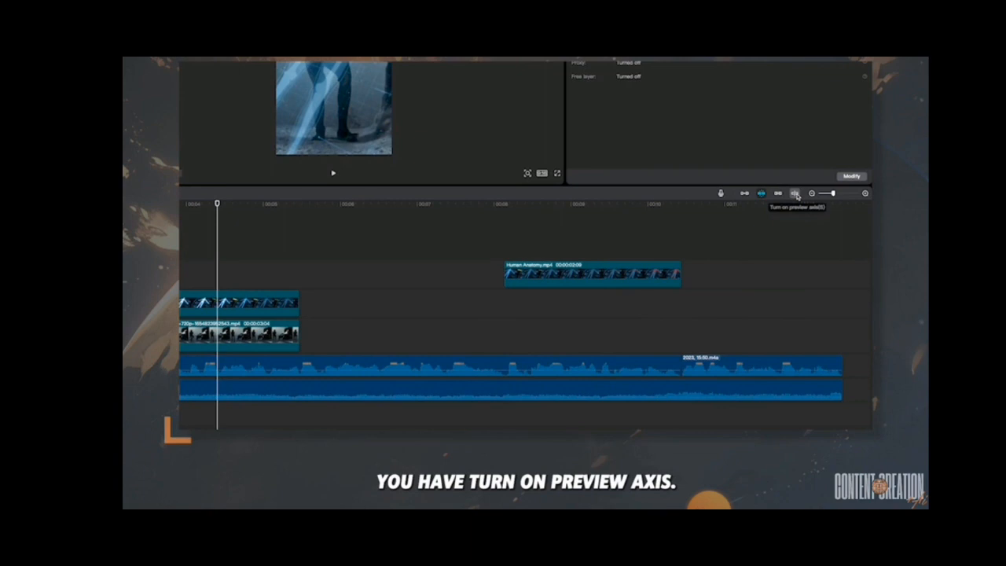
left_click(795, 194)
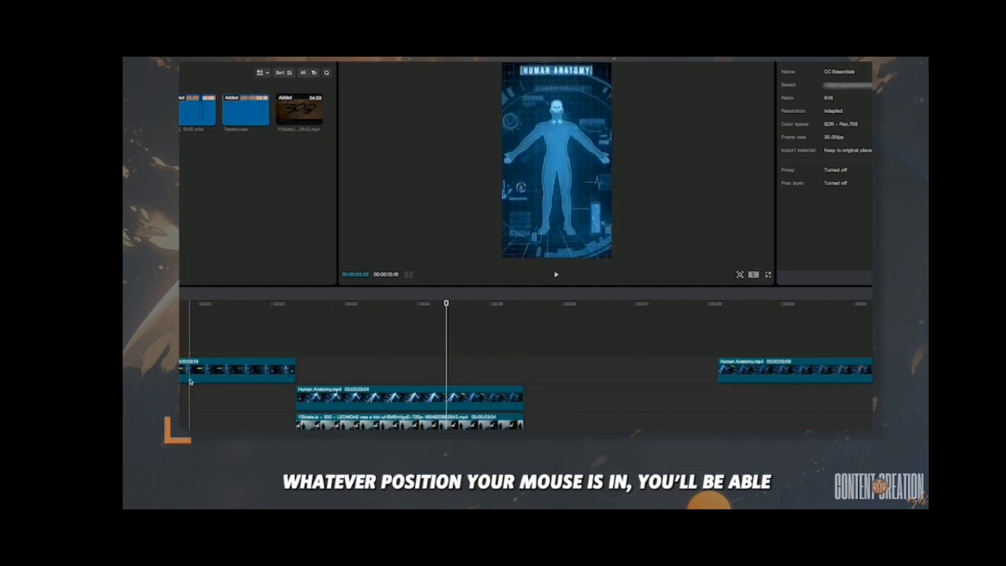
left_click(410, 395)
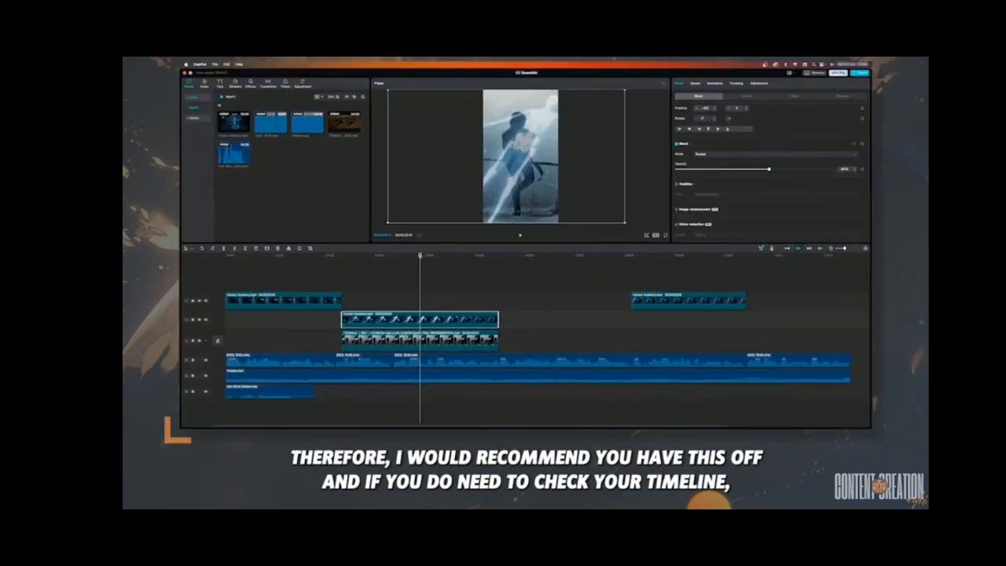
left_click_drag(420, 256, 452, 303)
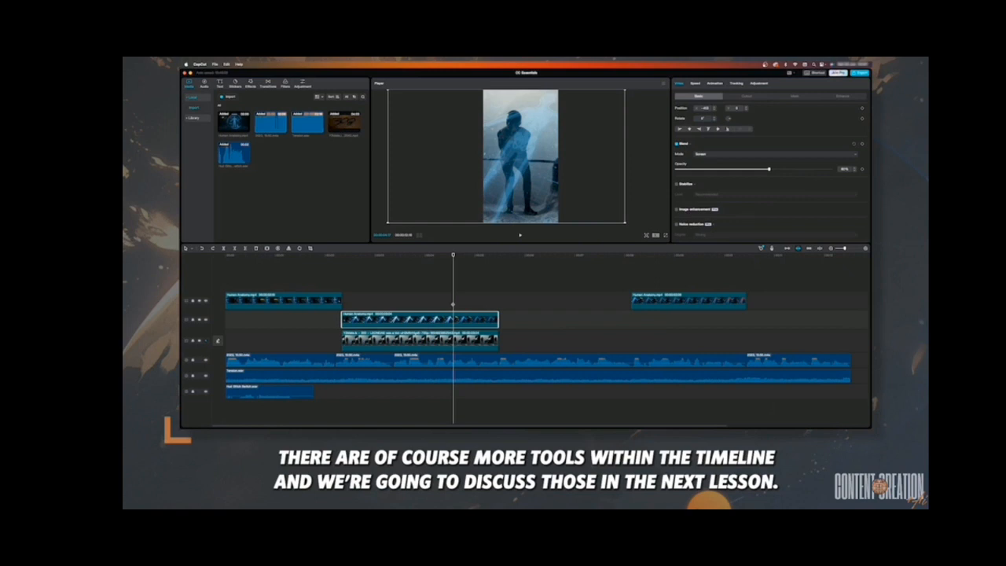